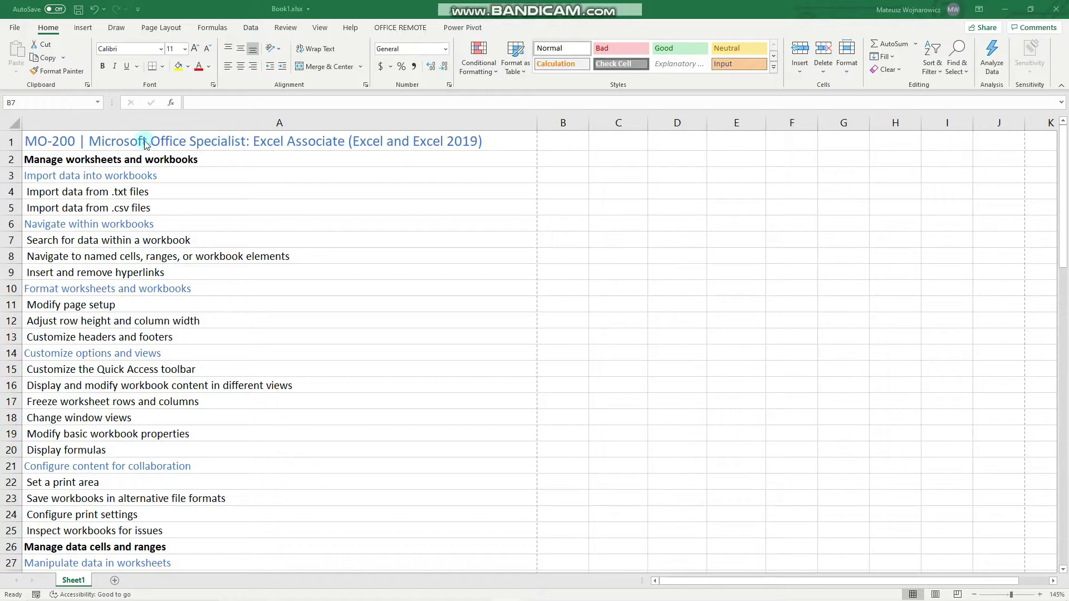
Step: Review the outline objectives by selecting cells A1, A8, A9, A5 and C8
{"action": "left_click", "coordinate": [57, 143]}
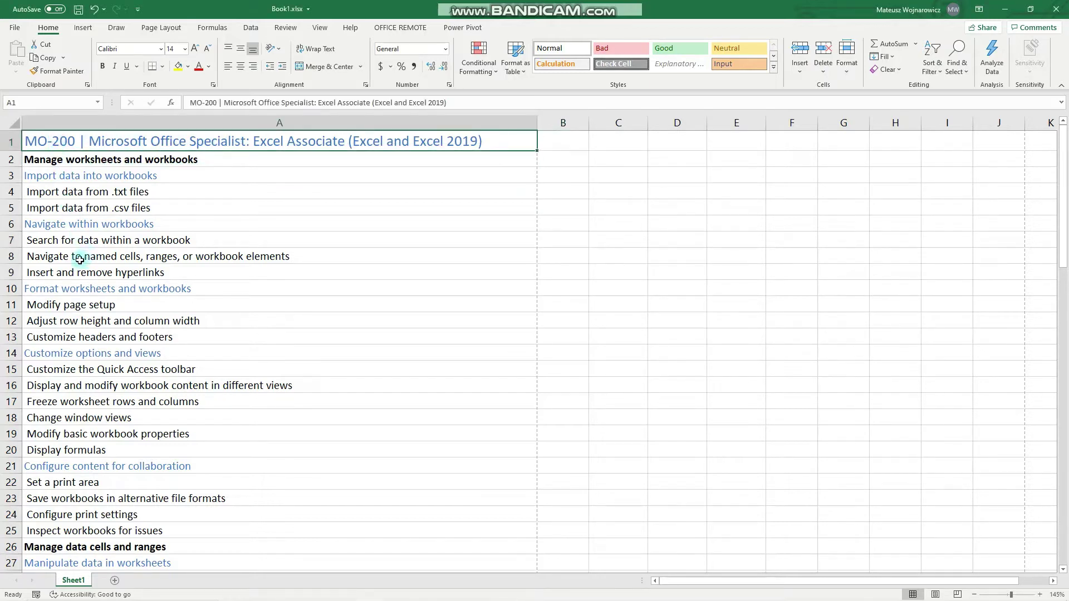
{"action": "left_click", "coordinate": [73, 241]}
{"action": "left_click", "coordinate": [78, 258]}
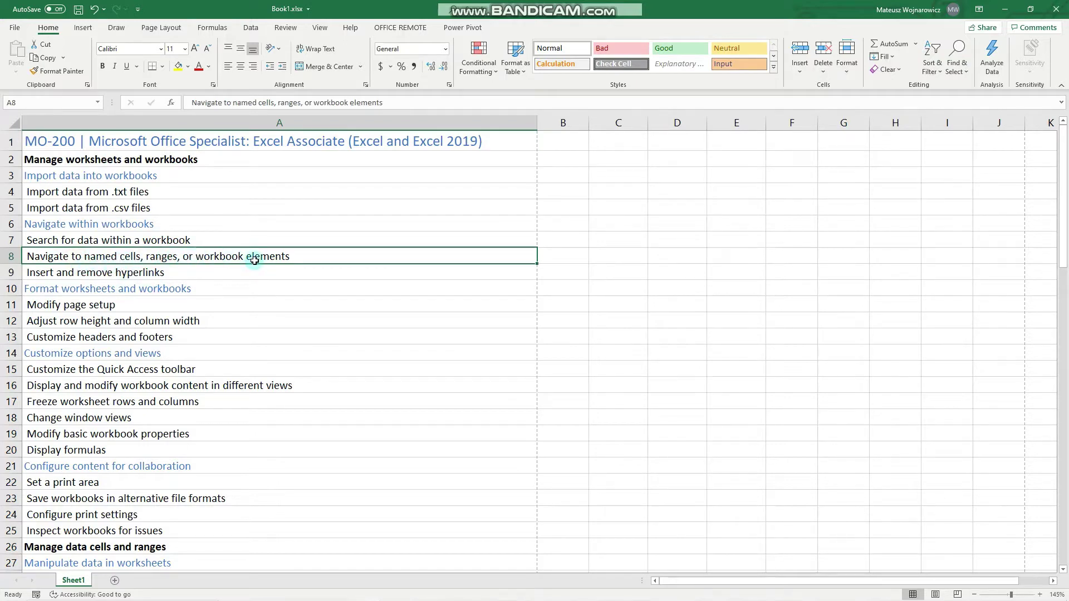
{"action": "left_click", "coordinate": [62, 273]}
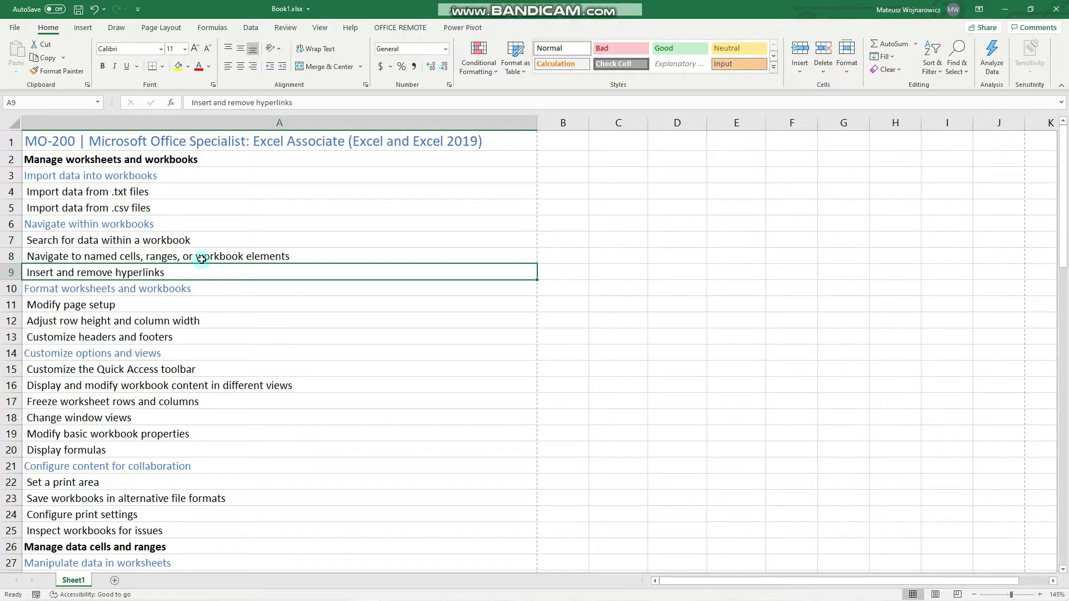
{"action": "left_click", "coordinate": [195, 257]}
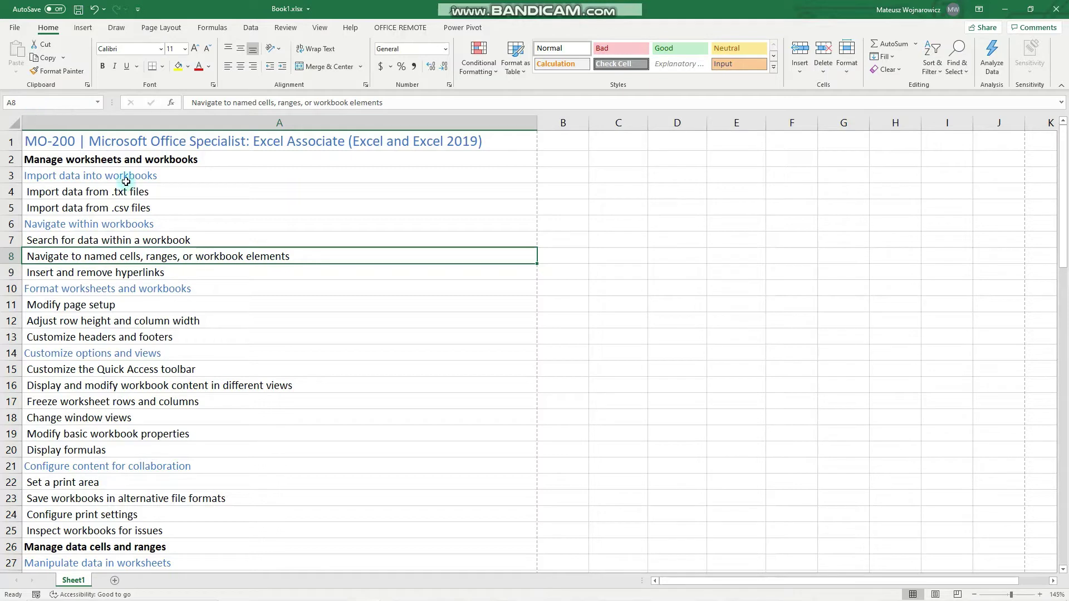
{"action": "left_click", "coordinate": [131, 208]}
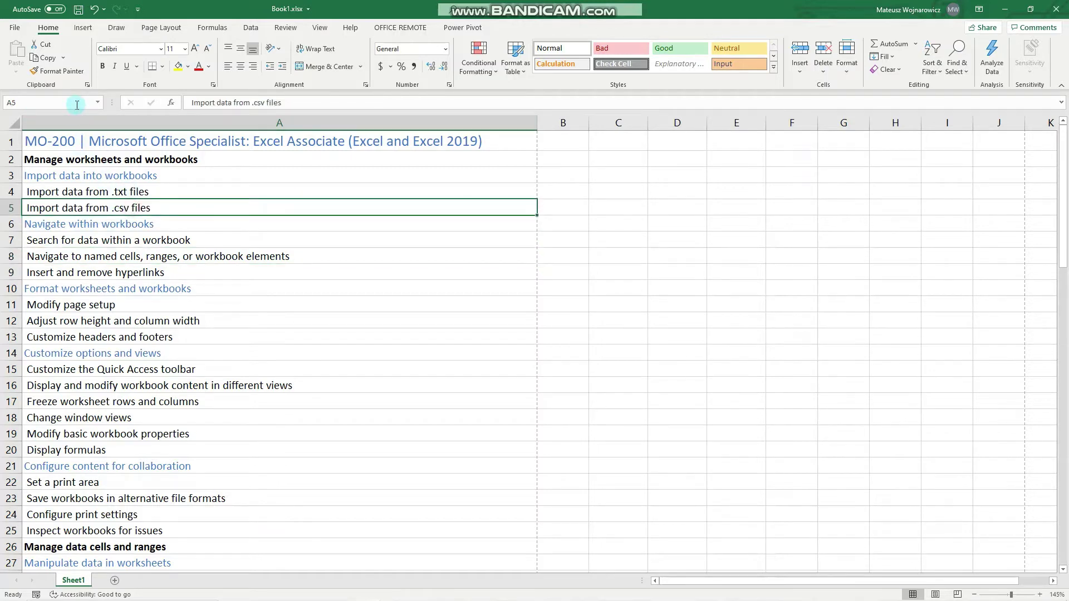
{"action": "left_click", "coordinate": [615, 255]}
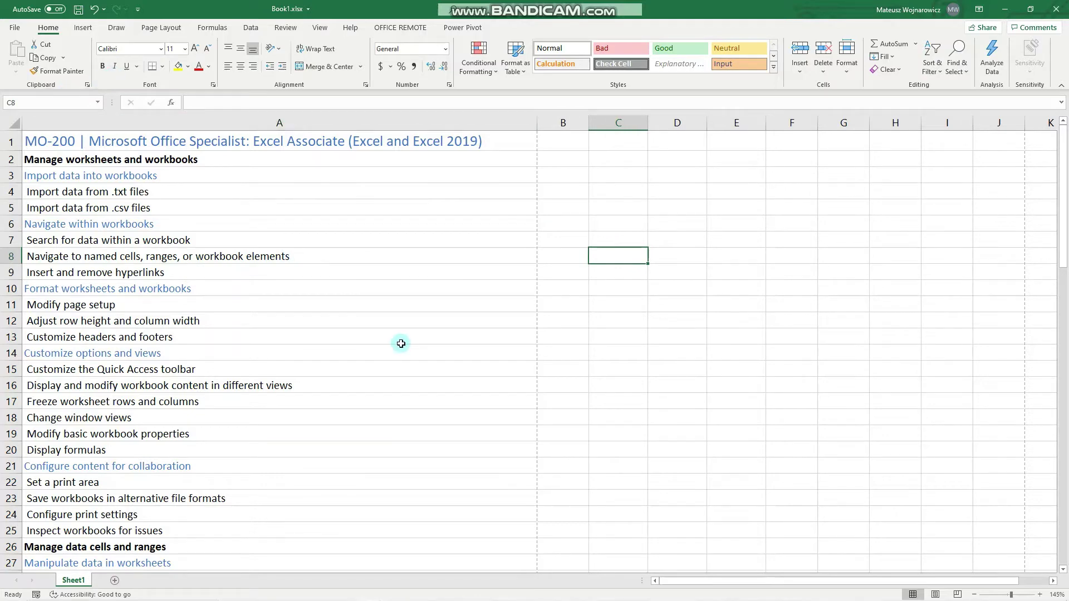
{"action": "scroll", "coordinate": [401, 344], "scroll_direction": "down", "scroll_amount": 4}
{"action": "scroll", "coordinate": [401, 343], "scroll_direction": "up", "scroll_amount": 3}
{"action": "scroll", "coordinate": [401, 344], "scroll_direction": "up", "scroll_amount": 1}
Step: Name cell A6 'Navigate' in the Name Box and jump to that range
{"action": "left_click", "coordinate": [162, 225]}
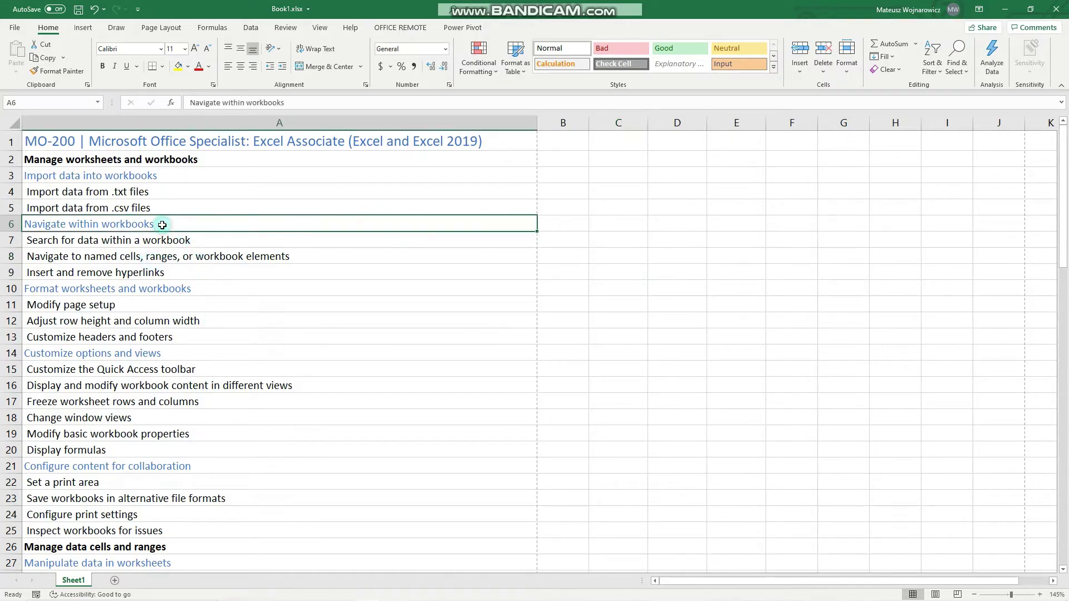
{"action": "left_click", "coordinate": [36, 101]}
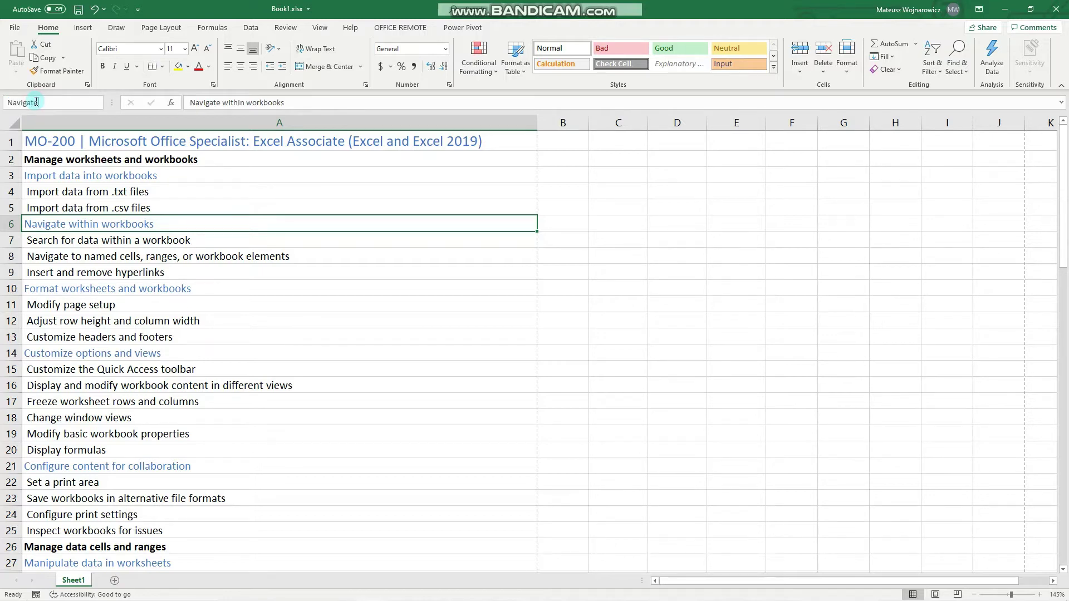
{"action": "key", "text": "Return"}
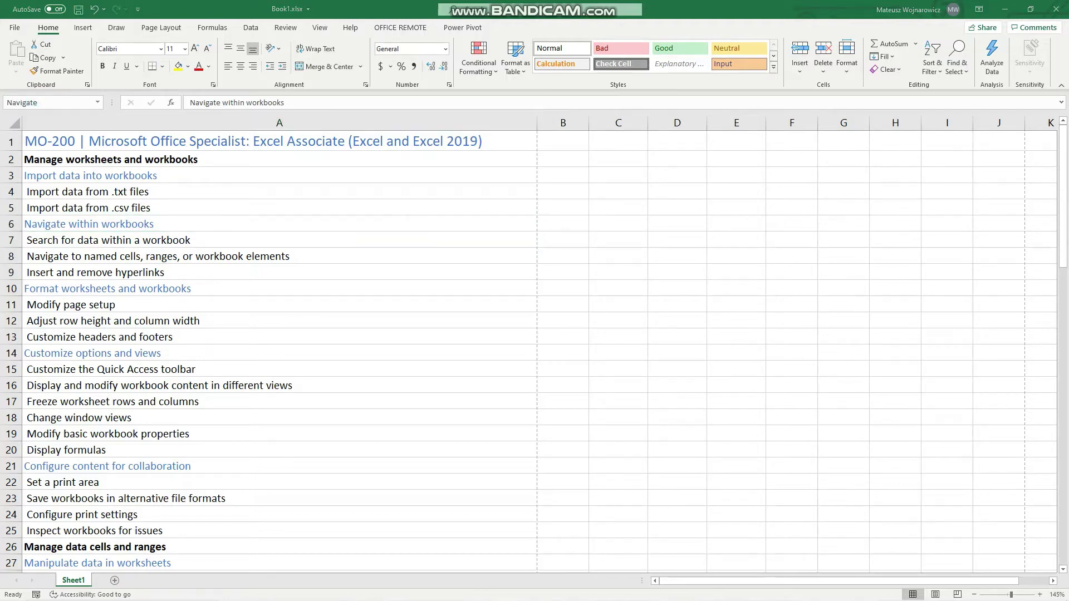
{"action": "key", "text": "Return"}
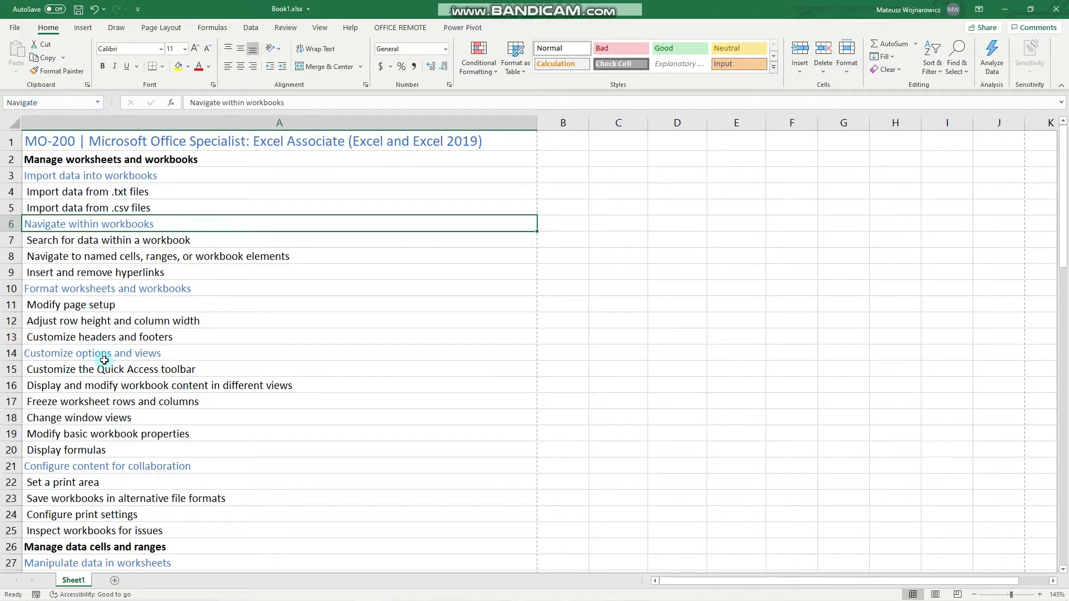
{"action": "scroll", "coordinate": [105, 361], "scroll_direction": "down", "scroll_amount": 1}
{"action": "scroll", "coordinate": [105, 361], "scroll_direction": "down", "scroll_amount": 4}
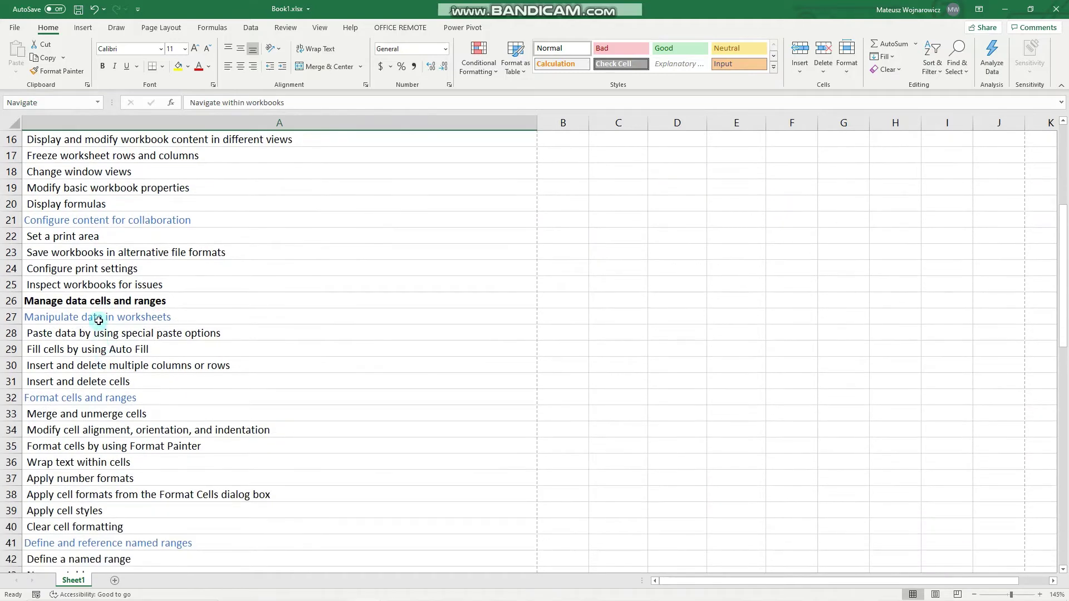
Step: Select A26:A47 and give it the name 'Chapter2' in the Name Box
{"action": "scroll", "coordinate": [96, 310], "scroll_direction": "down", "scroll_amount": 2}
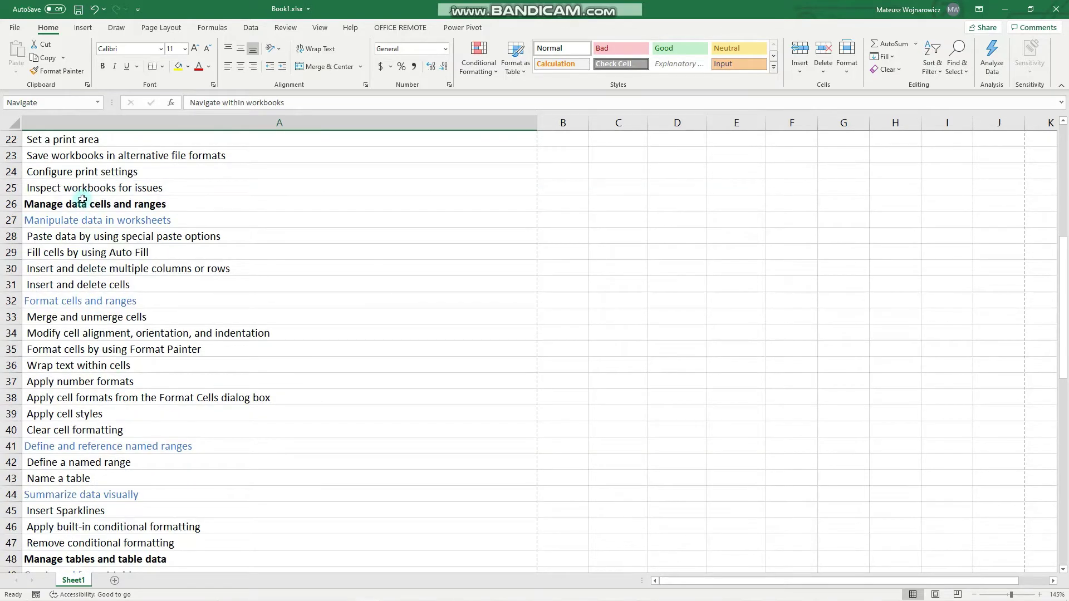
{"action": "left_click_drag", "start_coordinate": [82, 201], "coordinate": [79, 544]}
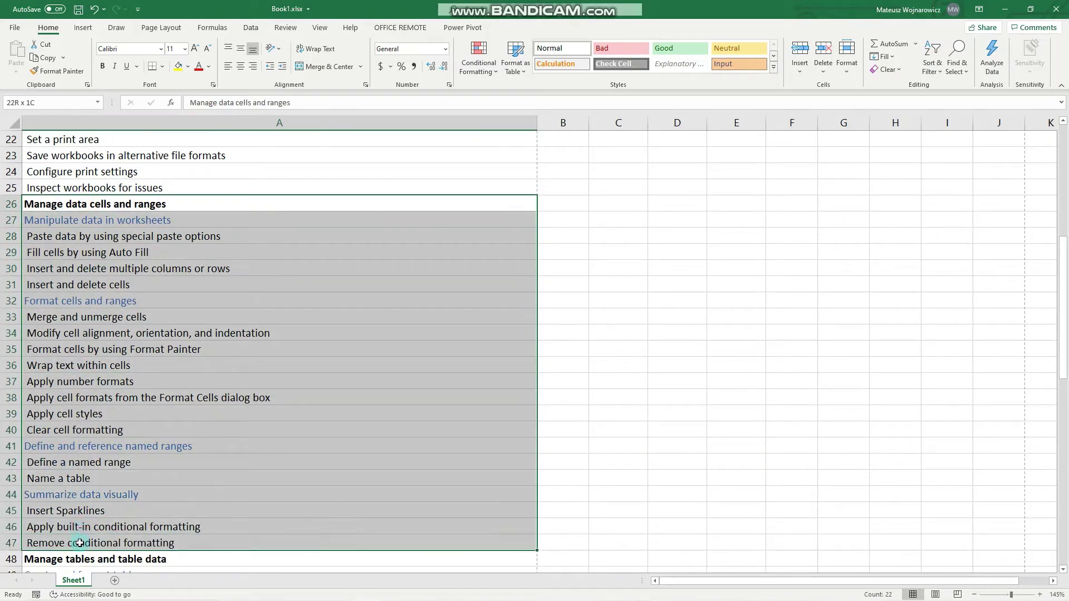
{"action": "left_click", "coordinate": [24, 98]}
{"action": "scroll", "coordinate": [320, 217], "scroll_direction": "up", "scroll_amount": 7}
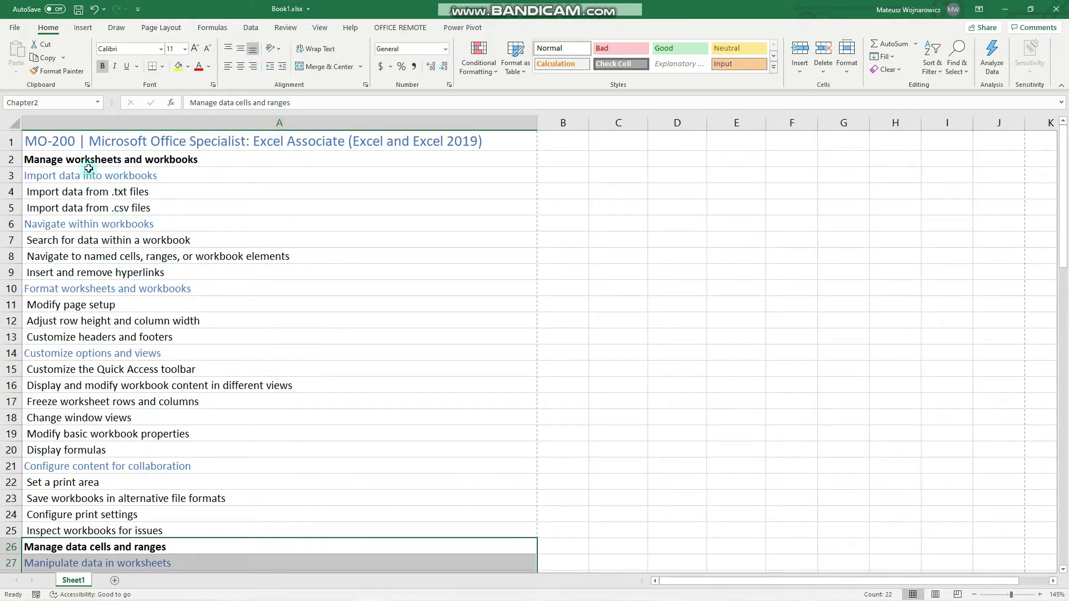
{"action": "left_click", "coordinate": [115, 31]}
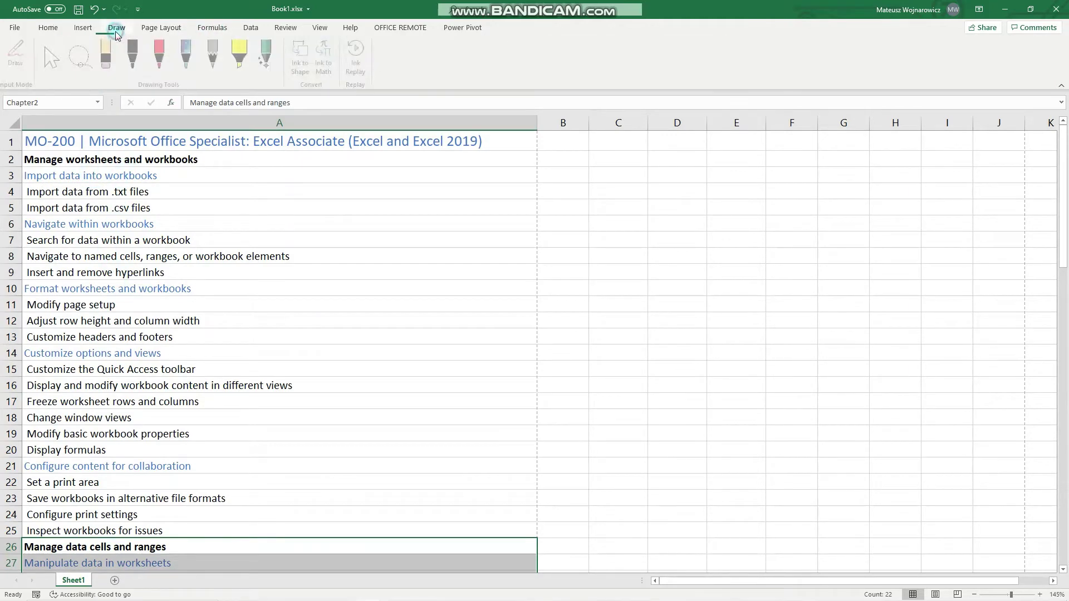
{"action": "left_click", "coordinate": [159, 29]}
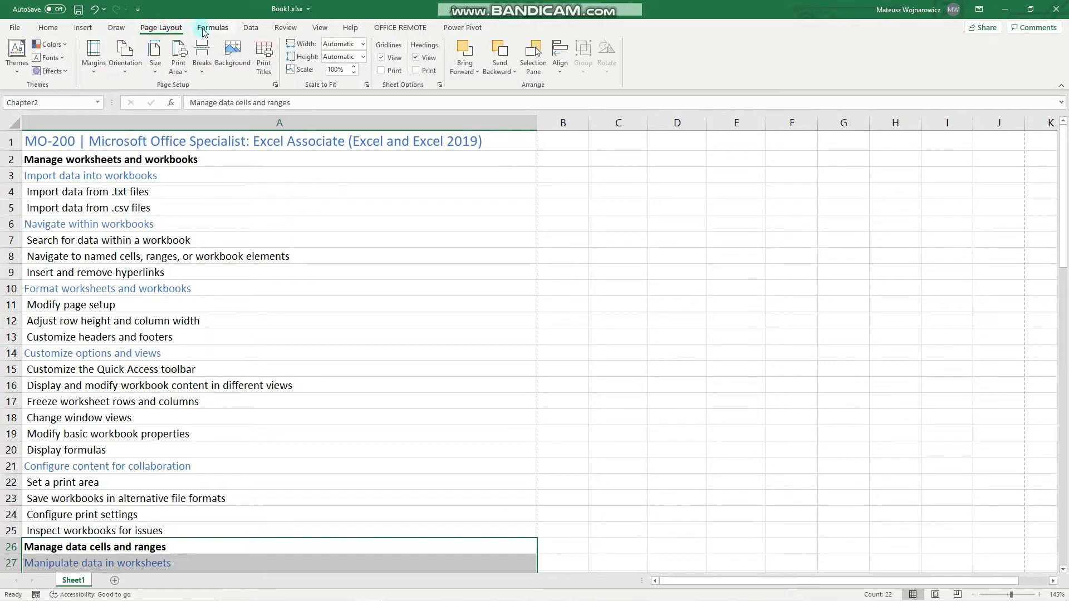
{"action": "left_click", "coordinate": [234, 30]}
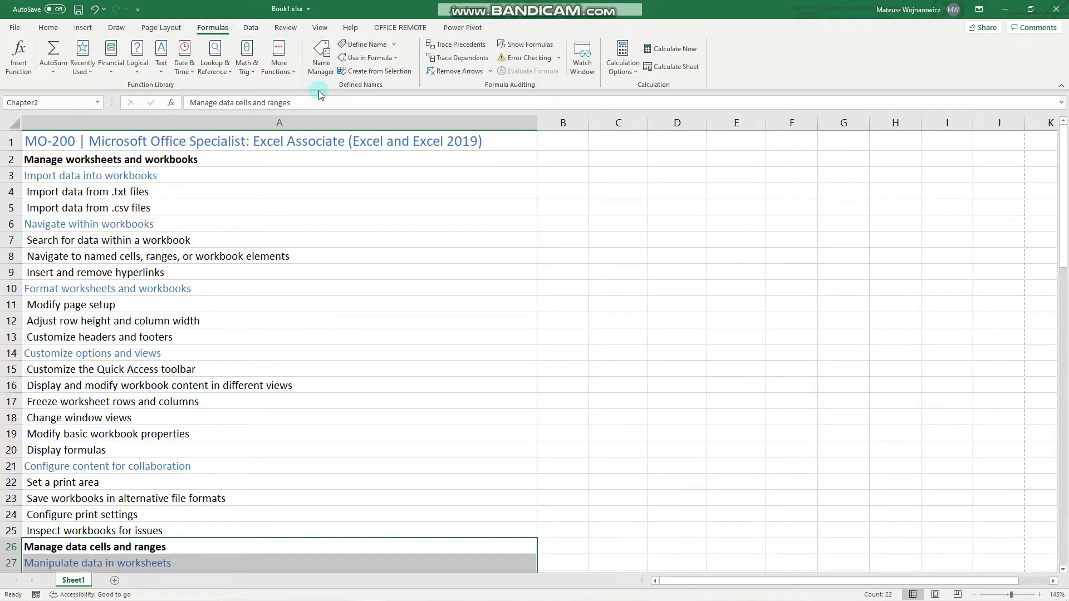
{"action": "left_click", "coordinate": [320, 69]}
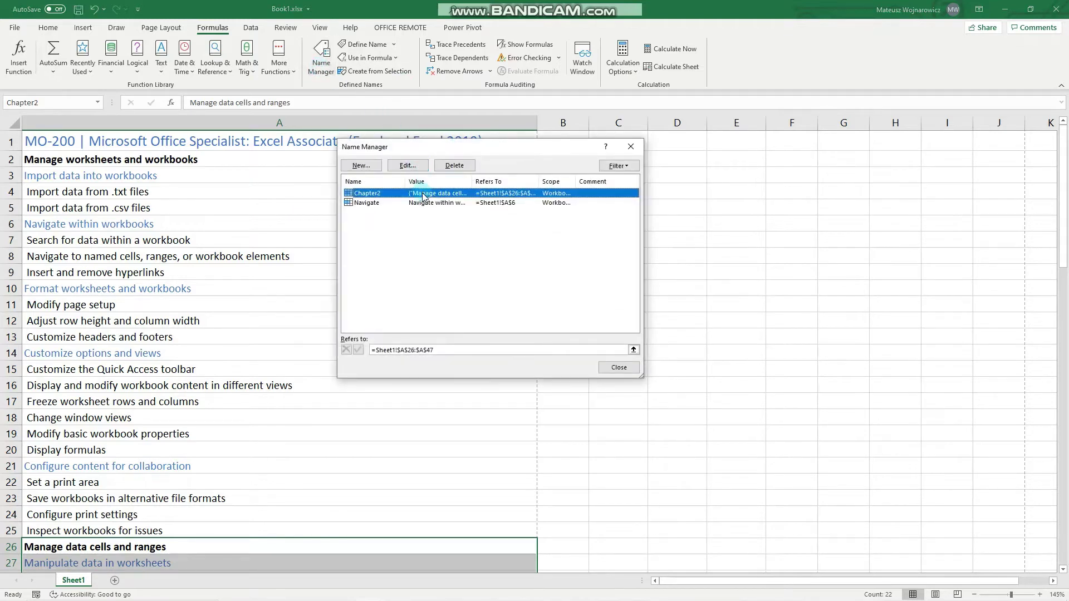
{"action": "left_click", "coordinate": [423, 195]}
{"action": "left_click", "coordinate": [631, 147]}
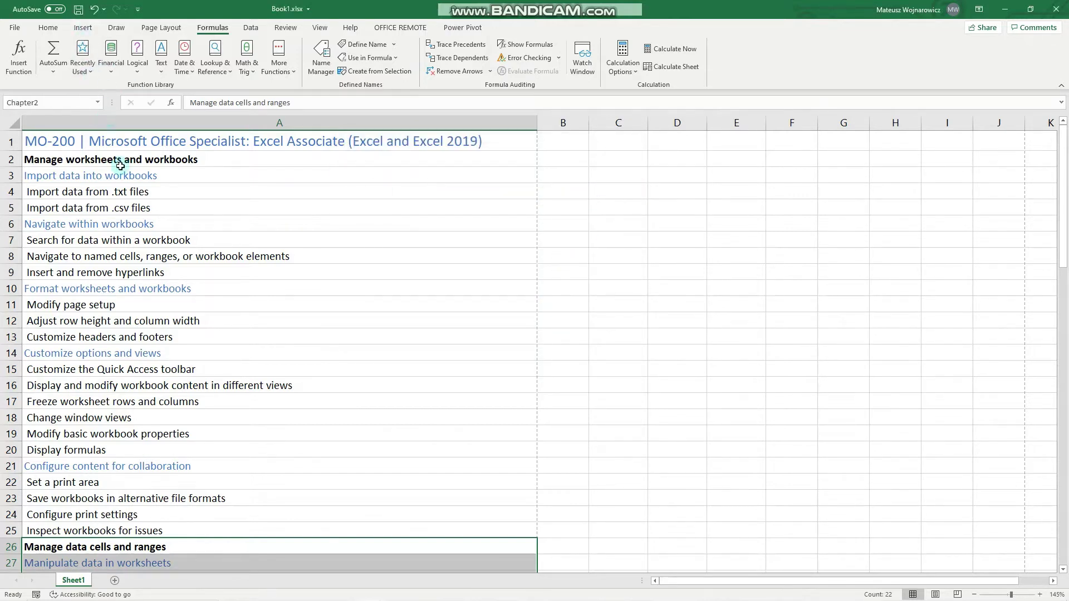
{"action": "left_click", "coordinate": [56, 31]}
{"action": "left_click", "coordinate": [82, 29]}
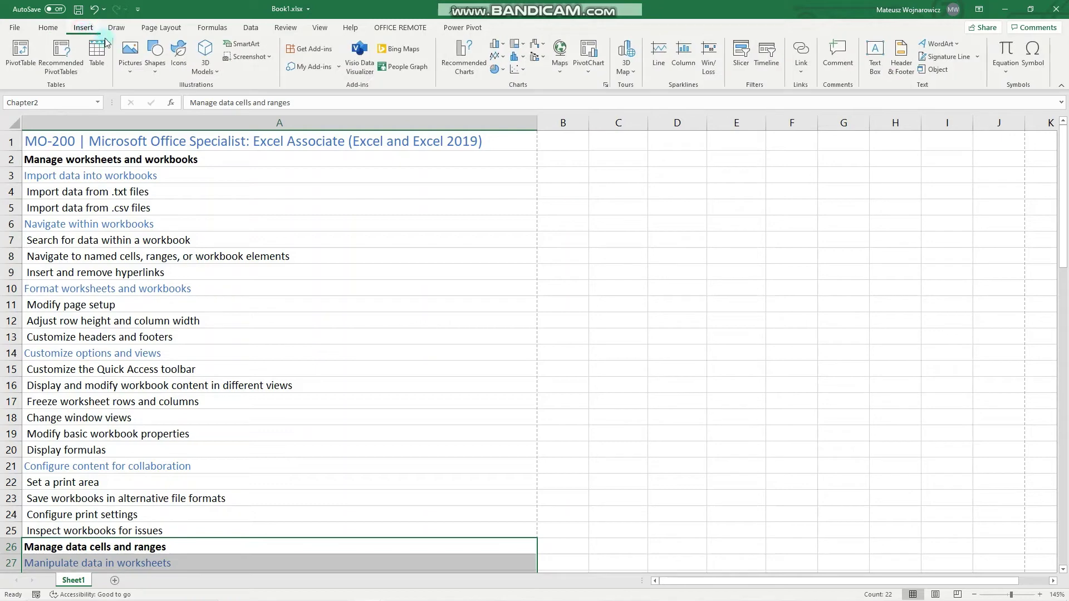
{"action": "left_click", "coordinate": [155, 58]}
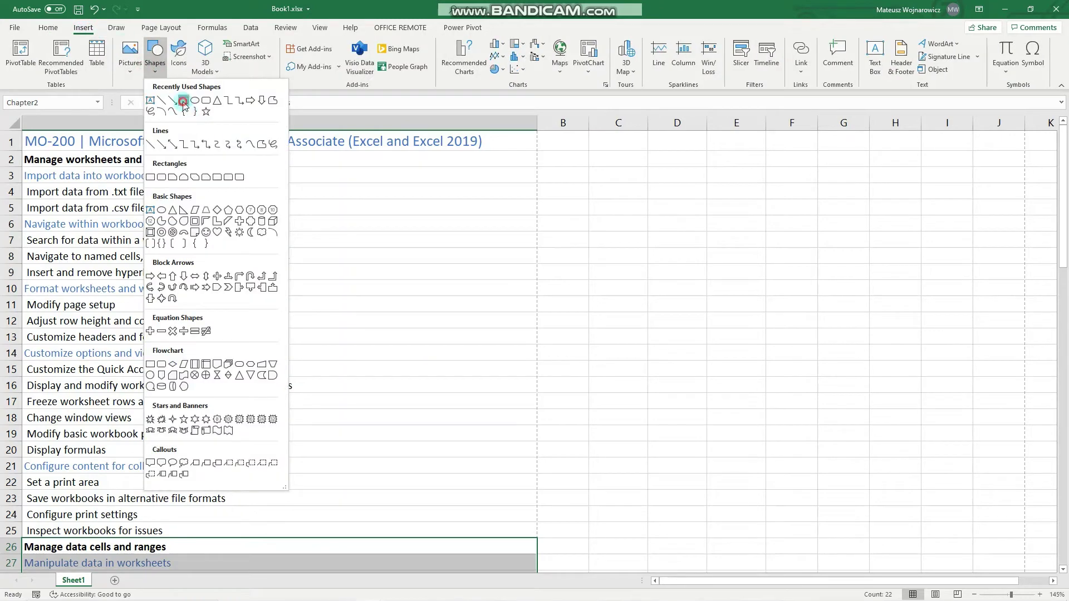
{"action": "left_click", "coordinate": [184, 100]}
{"action": "left_click_drag", "start_coordinate": [326, 211], "coordinate": [501, 312]}
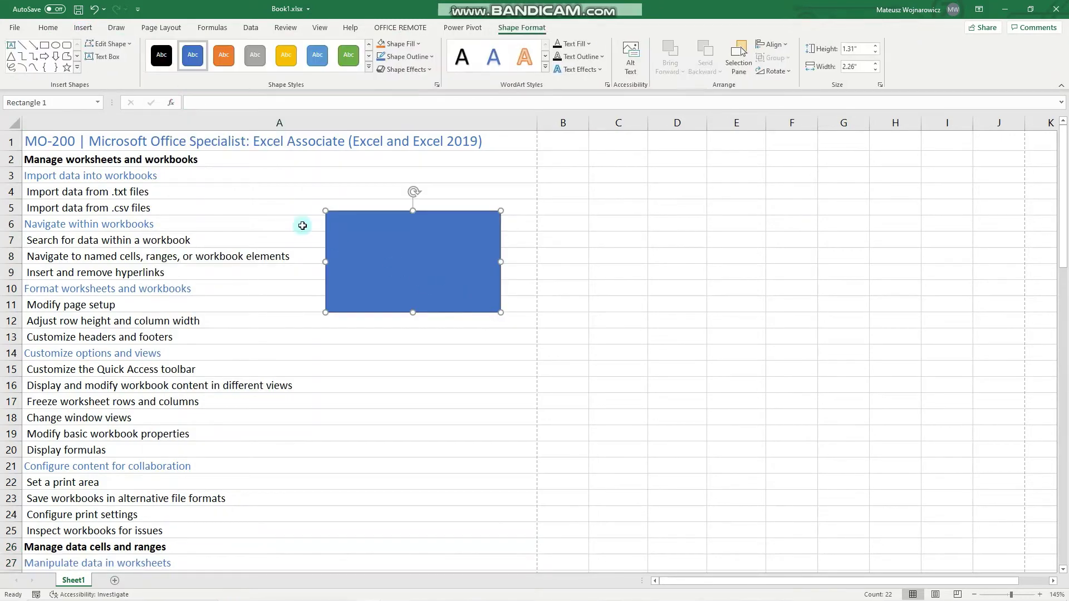
{"action": "left_click", "coordinate": [55, 103]}
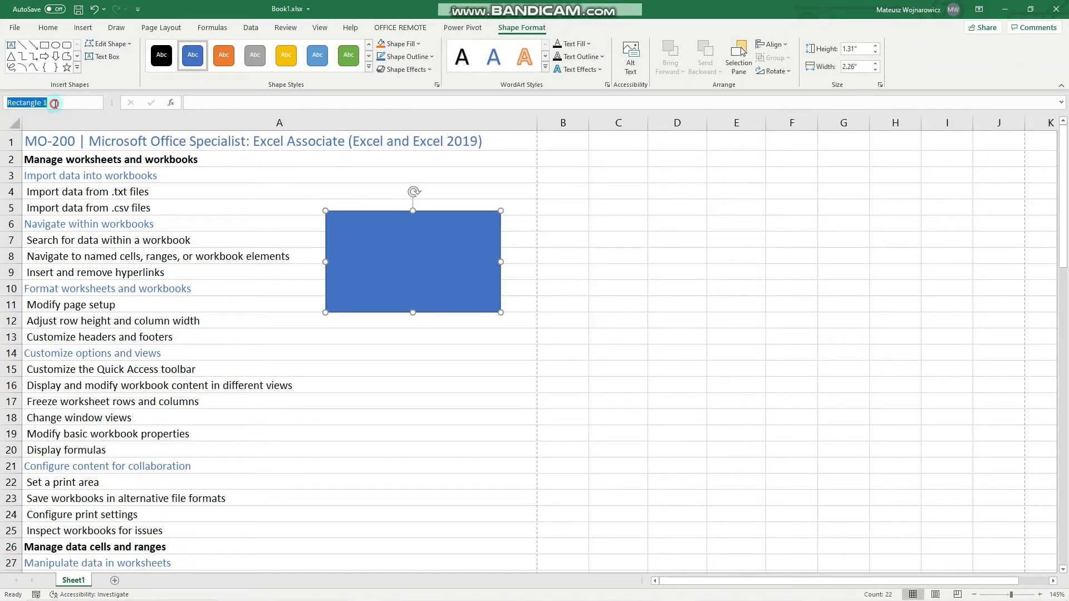
{"action": "left_click", "coordinate": [55, 103]}
{"action": "left_click", "coordinate": [338, 221]}
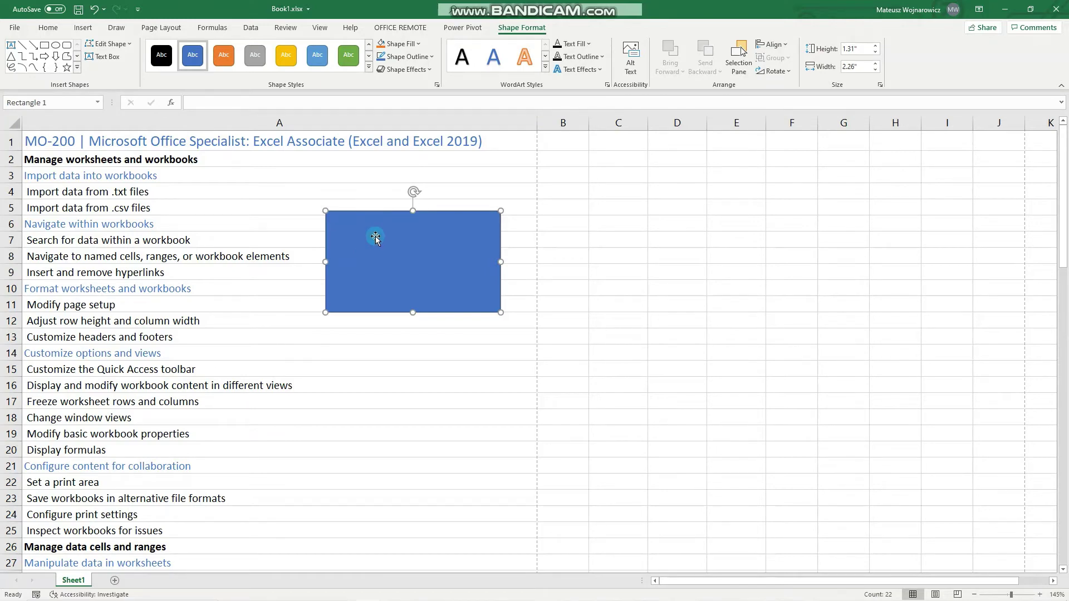
{"action": "key", "text": "Delete"}
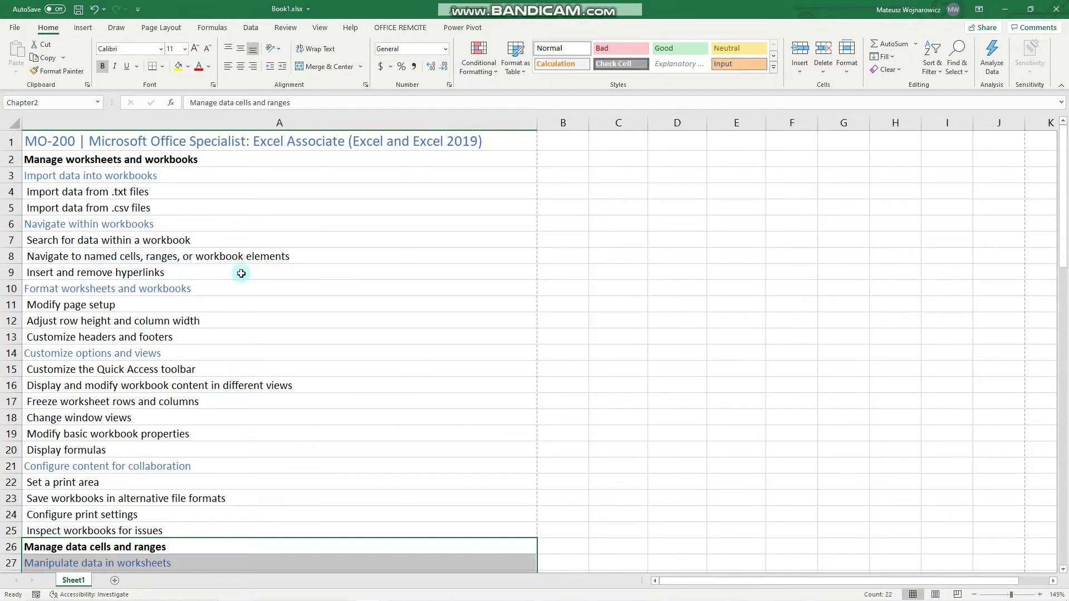
{"action": "left_click", "coordinate": [382, 257]}
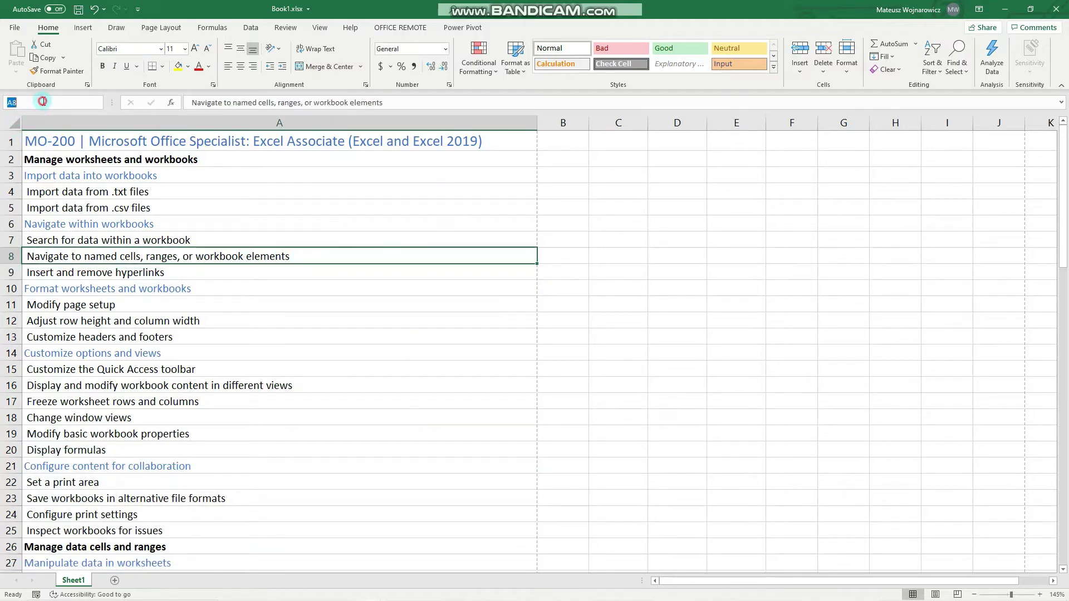
{"action": "left_click", "coordinate": [267, 188]}
{"action": "left_click", "coordinate": [42, 102]}
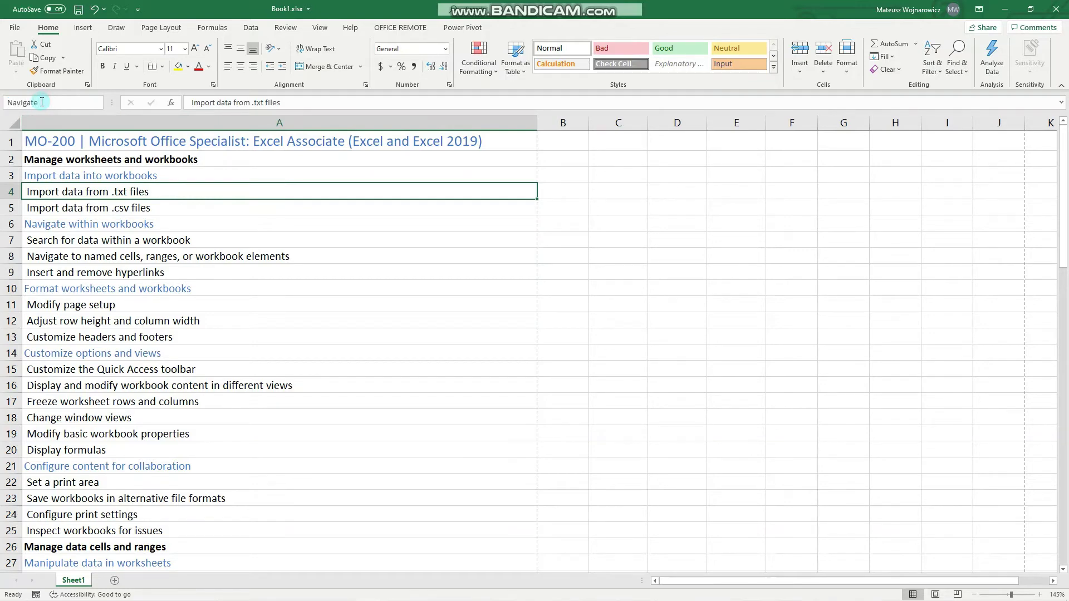
{"action": "type", "text": "Navigate"}
{"action": "key", "text": "Return"}
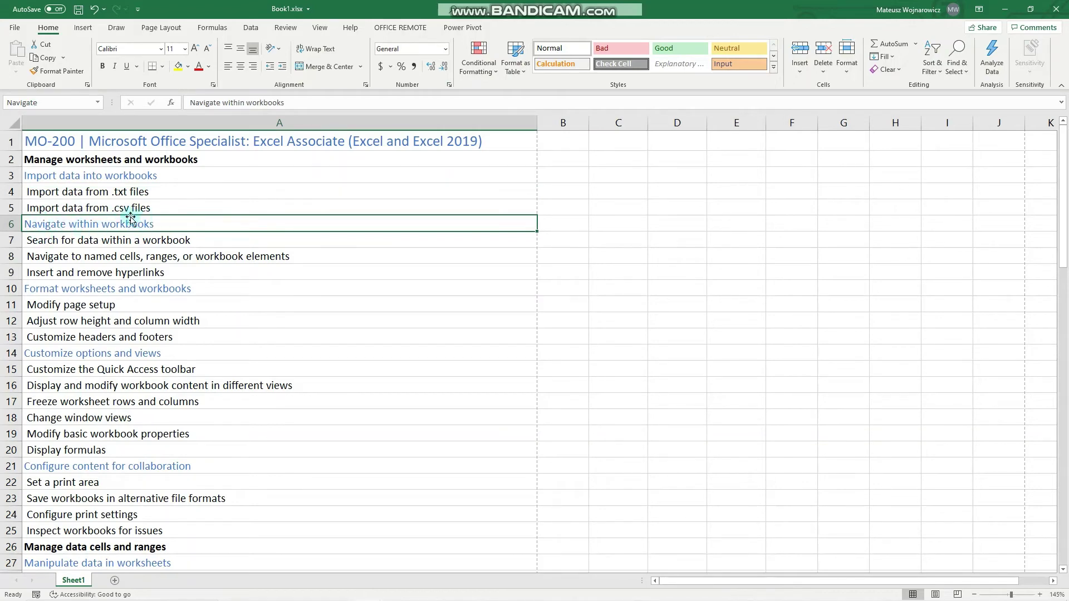
{"action": "left_click", "coordinate": [97, 102]}
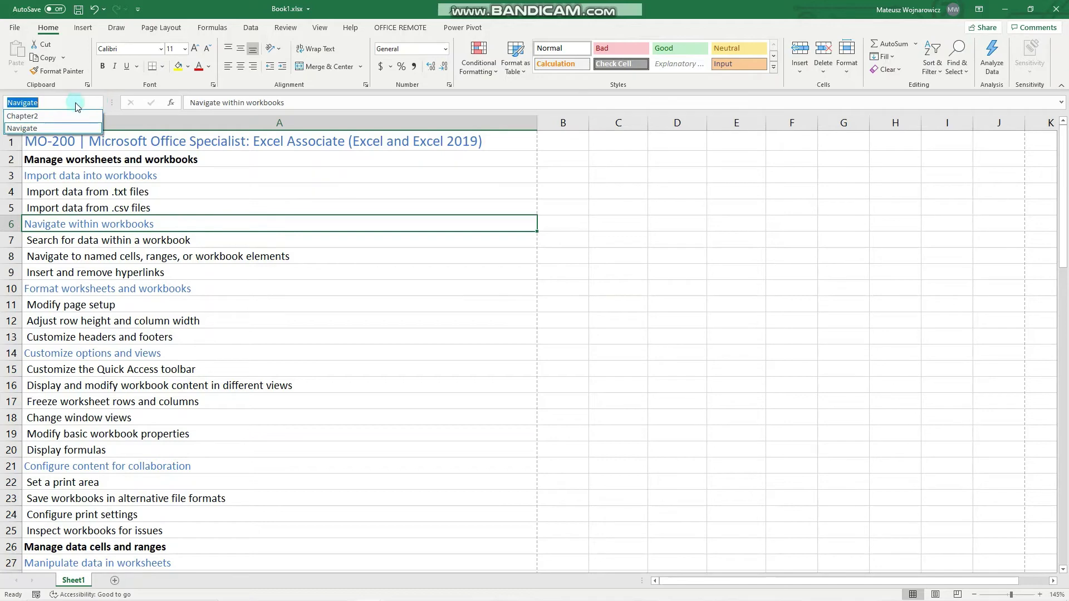
{"action": "left_click", "coordinate": [34, 118]}
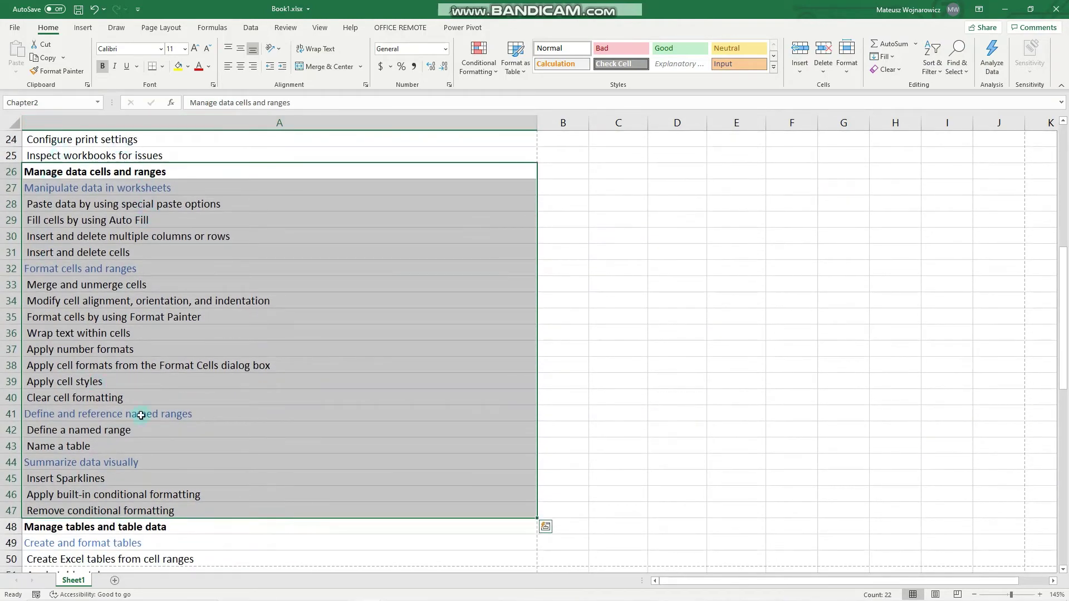
{"action": "scroll", "coordinate": [340, 200], "scroll_direction": "up", "scroll_amount": 8}
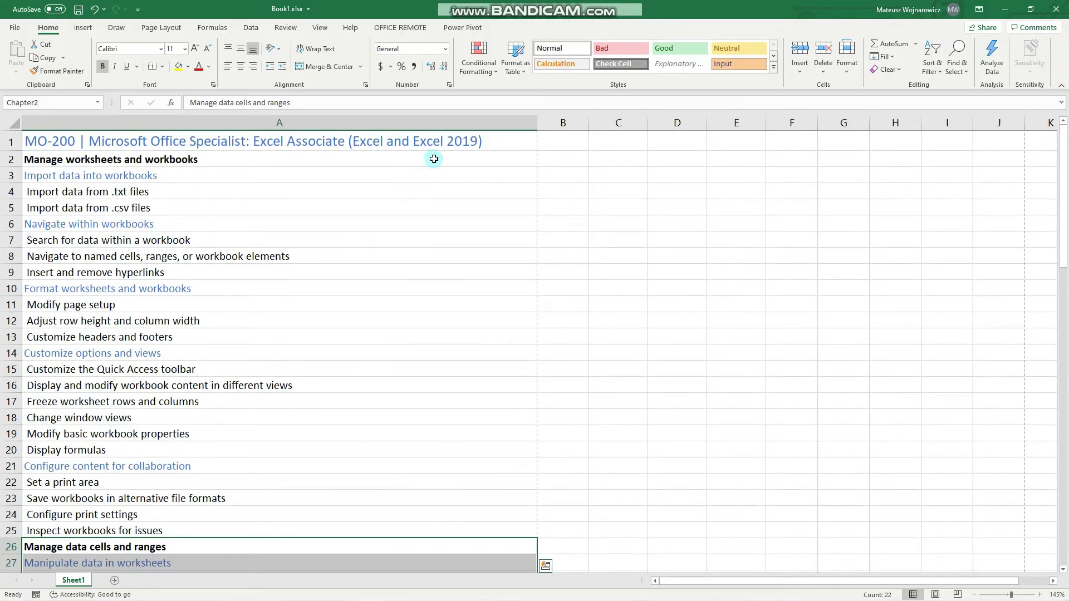
{"action": "left_click", "coordinate": [94, 272]}
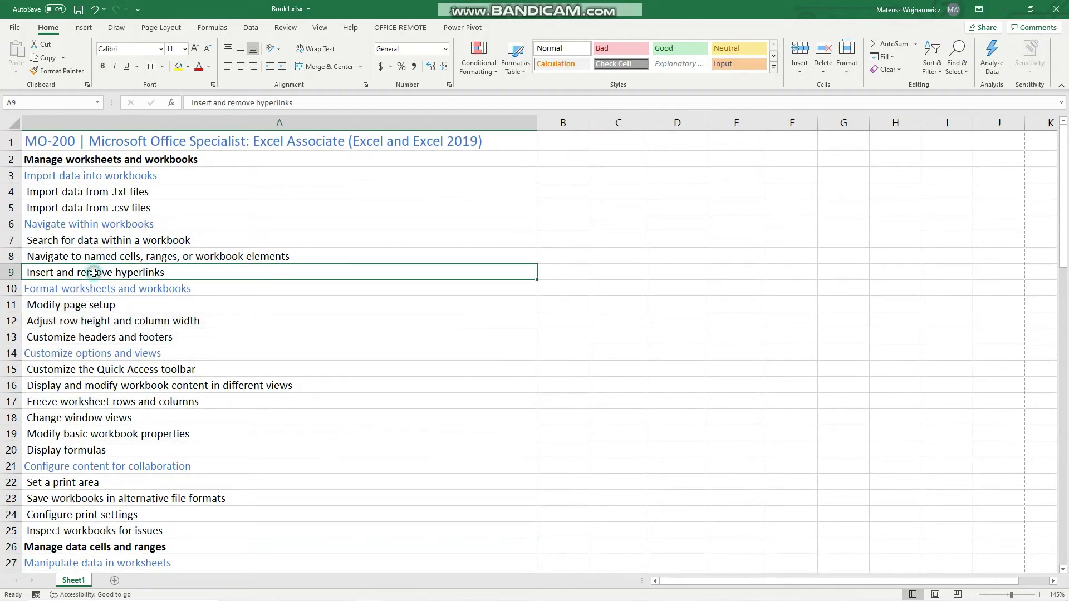
Step: Enter the text 'Chapter 2' in cell C8 and reselect it
{"action": "left_click", "coordinate": [607, 255]}
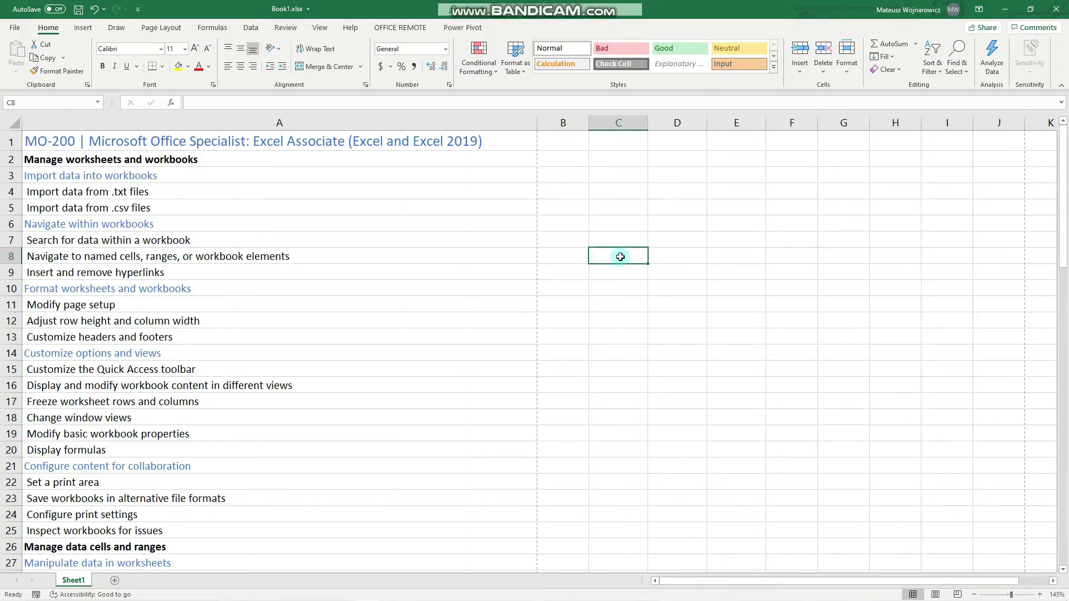
{"action": "type", "text": "Chapter 2"}
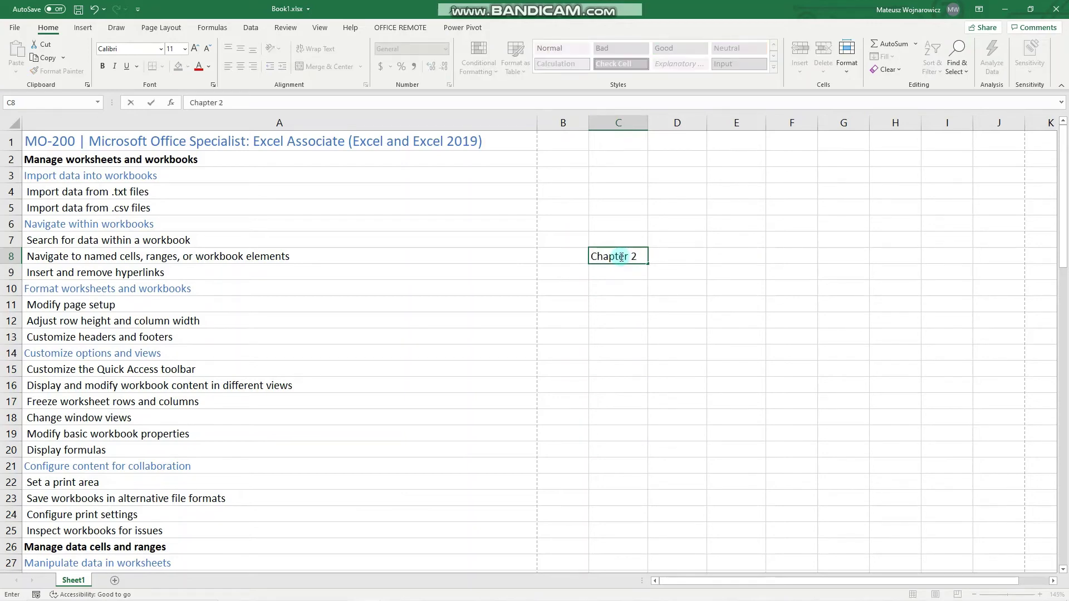
{"action": "left_click", "coordinate": [686, 270]}
{"action": "left_click", "coordinate": [627, 257]}
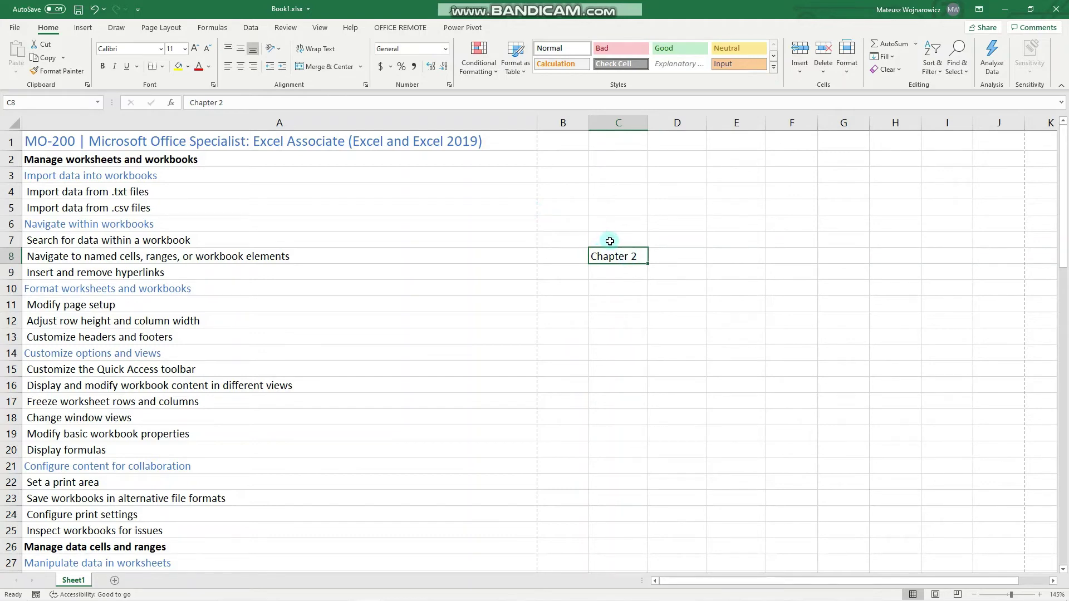
{"action": "right_click", "coordinate": [619, 256]}
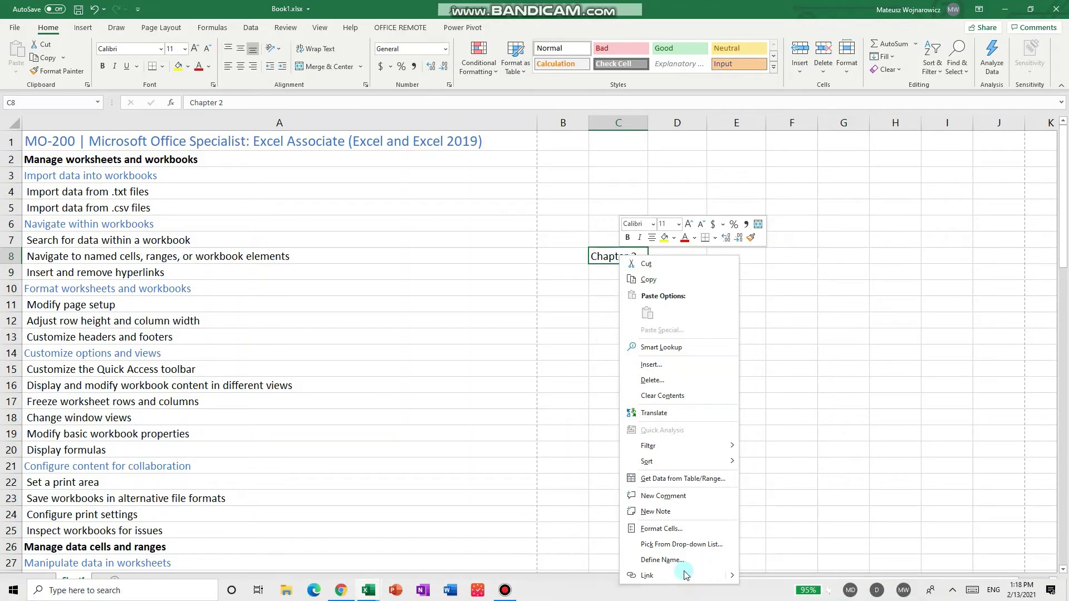
{"action": "left_click", "coordinate": [85, 29]}
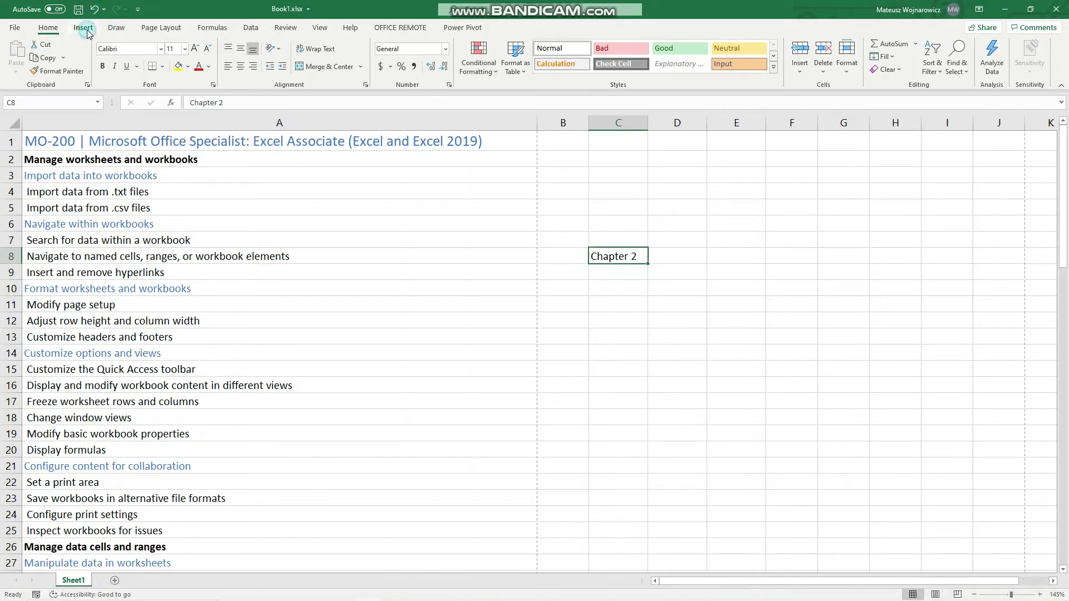
Step: Link C8 to the Chapter2 defined name under Place in This Document, then follow it
{"action": "left_click", "coordinate": [801, 55]}
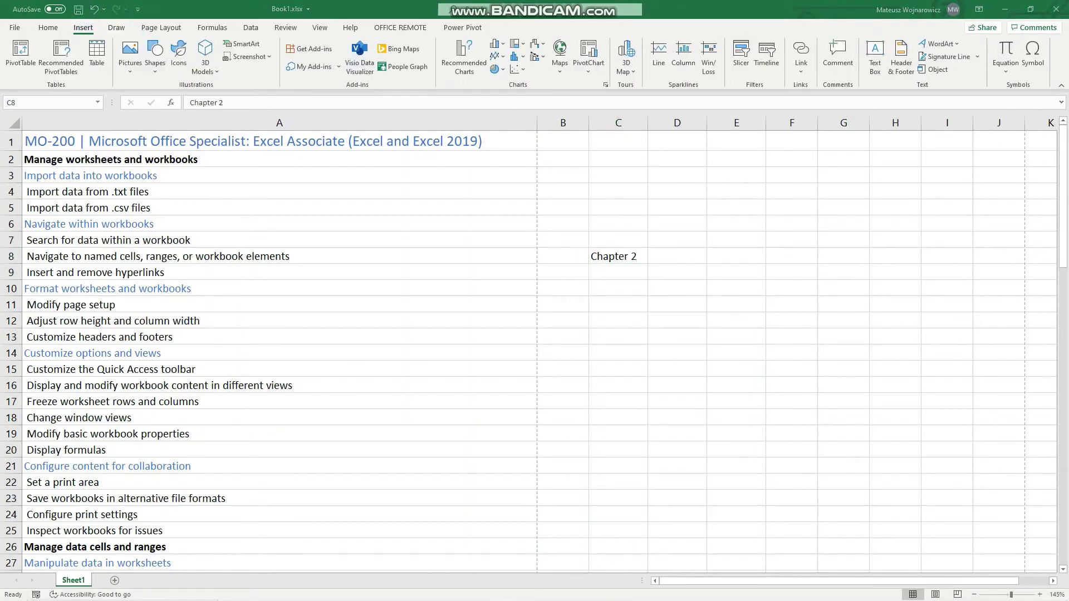
{"action": "left_click", "coordinate": [800, 53]}
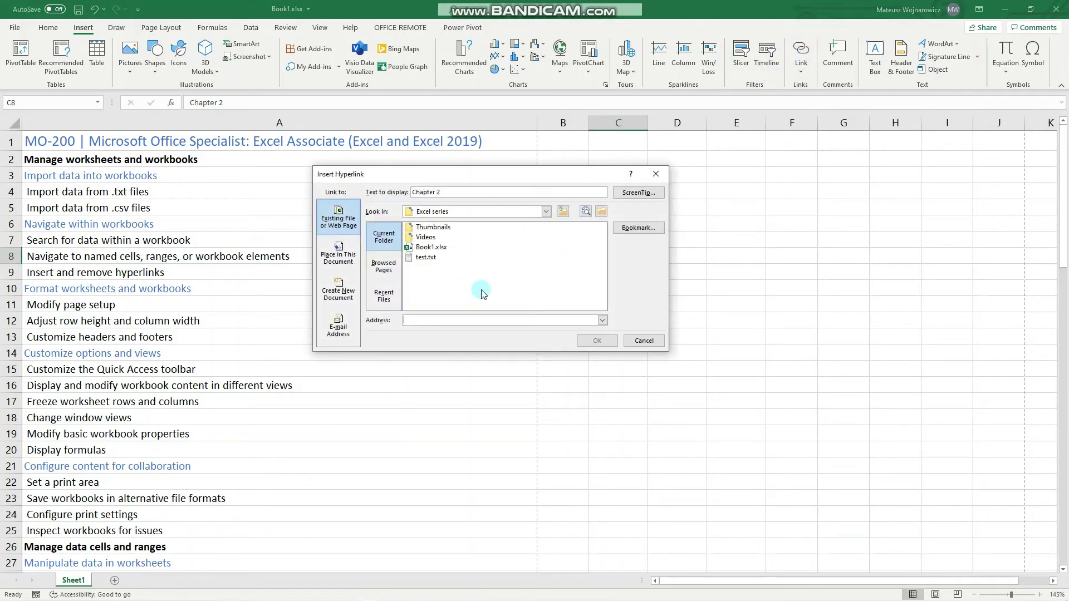
{"action": "left_click", "coordinate": [344, 263]}
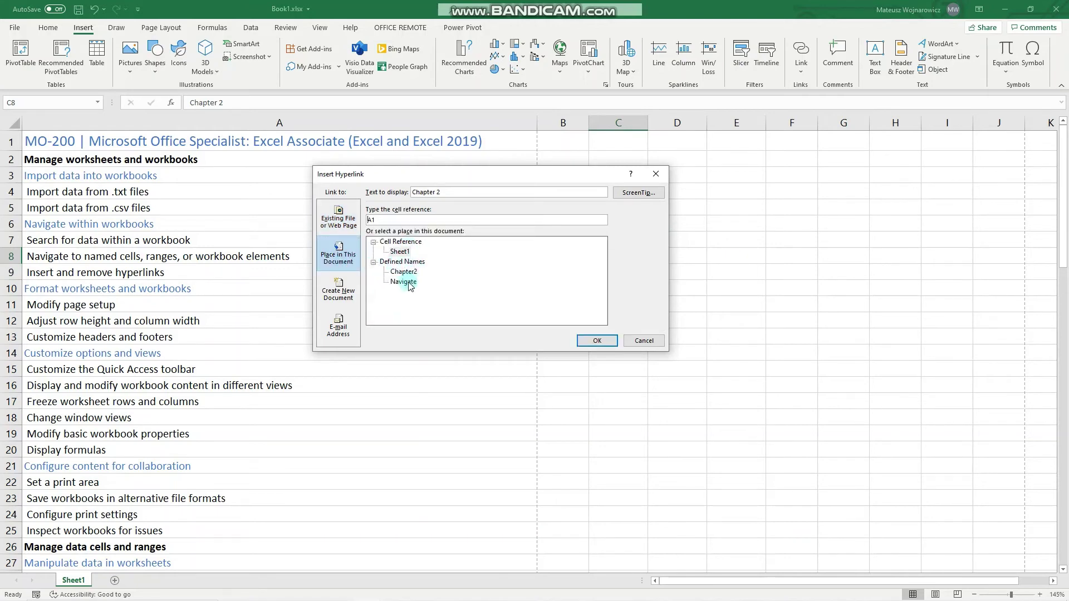
{"action": "left_click", "coordinate": [403, 272]}
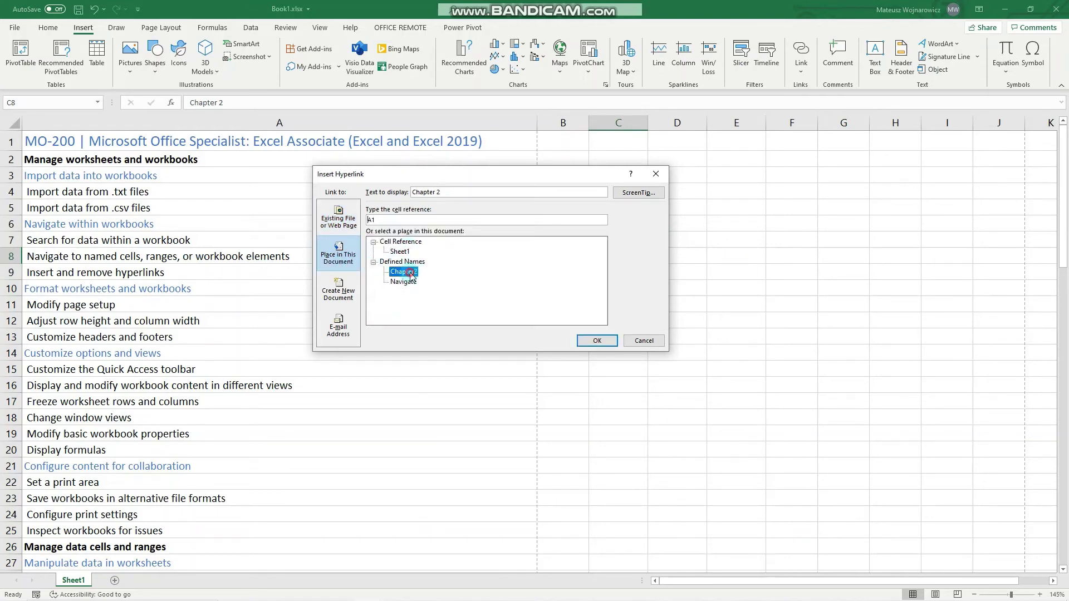
{"action": "left_click", "coordinate": [597, 341]}
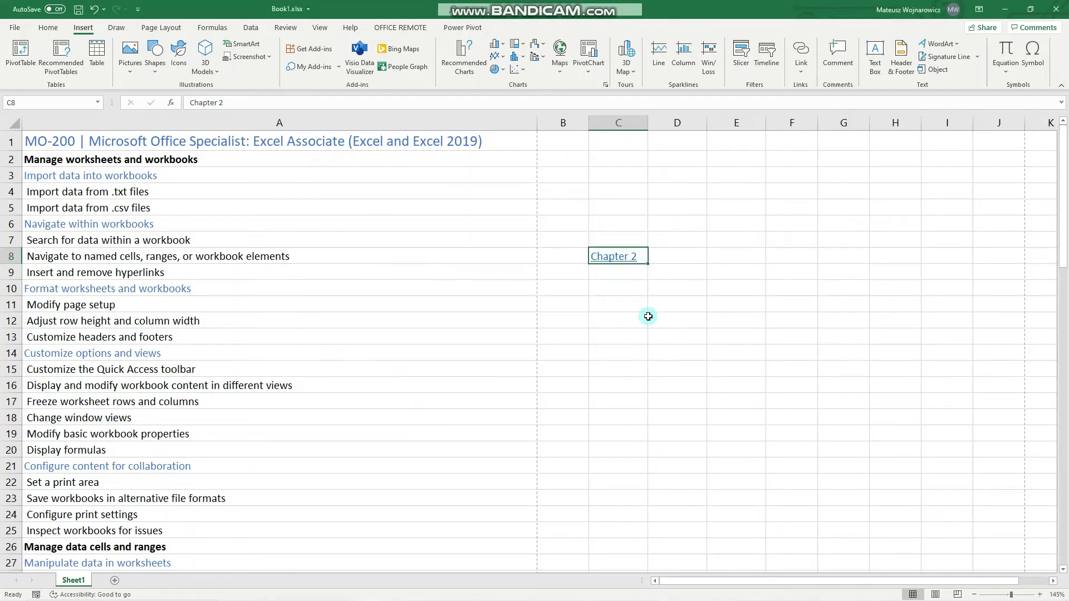
{"action": "left_click", "coordinate": [615, 256]}
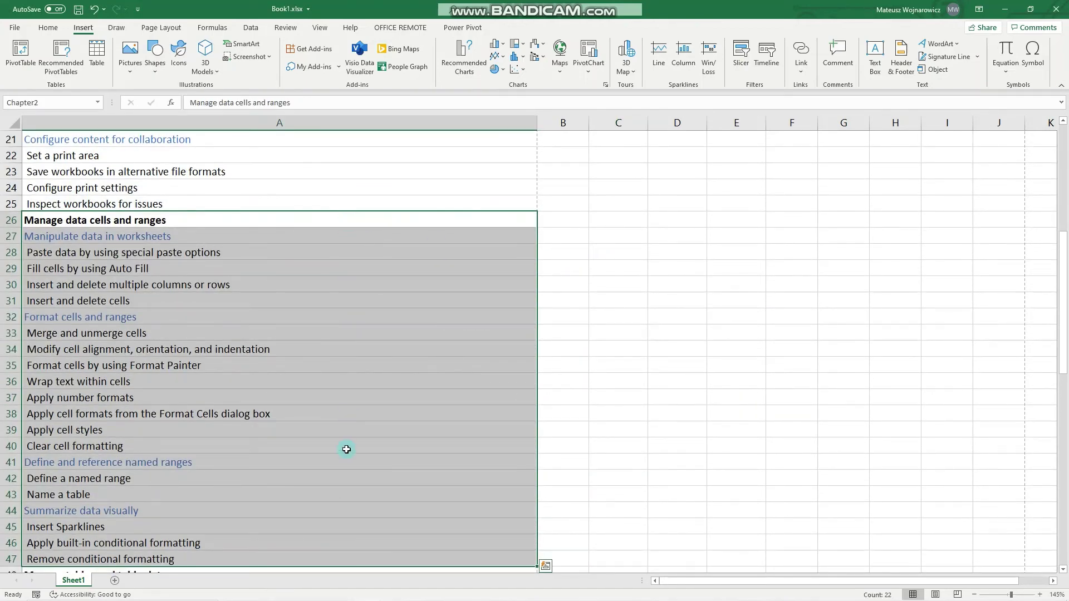
Step: Return to the top of the sheet and show the context menu for C8
{"action": "scroll", "coordinate": [546, 407], "scroll_direction": "up", "scroll_amount": 7}
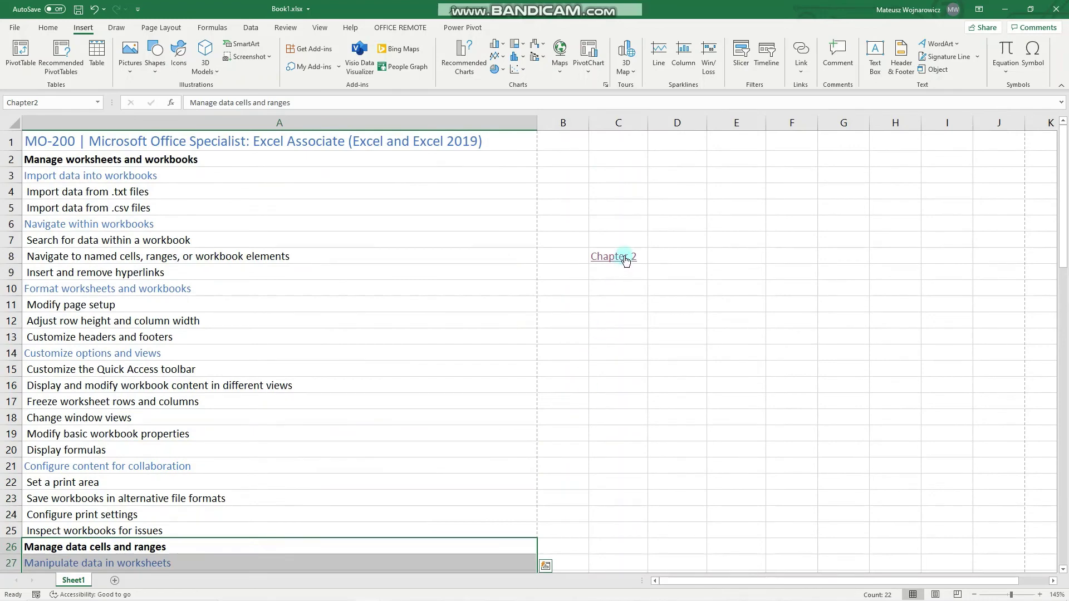
{"action": "right_click", "coordinate": [631, 258]}
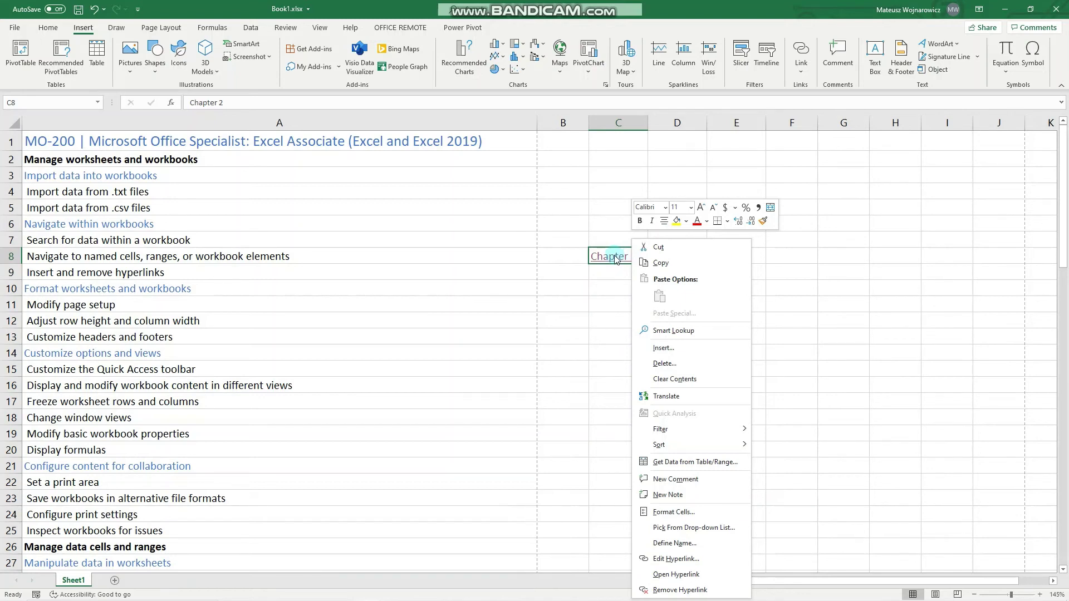
Step: Inspect the Chapter 2 hyperlink in Edit Hyperlink and close it unchanged
{"action": "left_click", "coordinate": [693, 560]}
{"action": "left_click_drag", "start_coordinate": [594, 418], "coordinate": [541, 286]}
{"action": "left_click", "coordinate": [490, 329]}
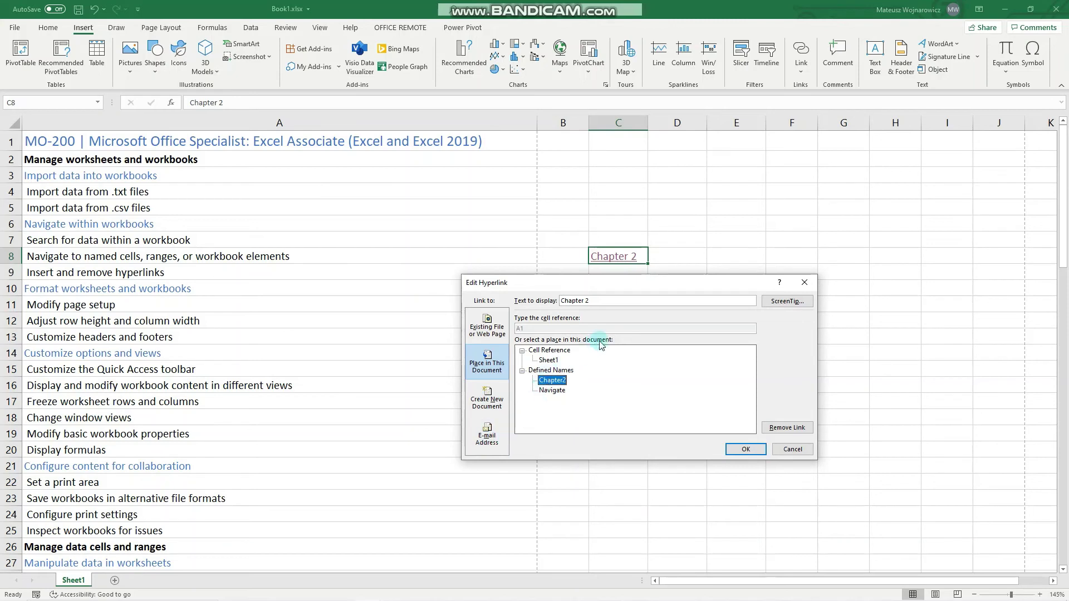
{"action": "left_click", "coordinate": [805, 282]}
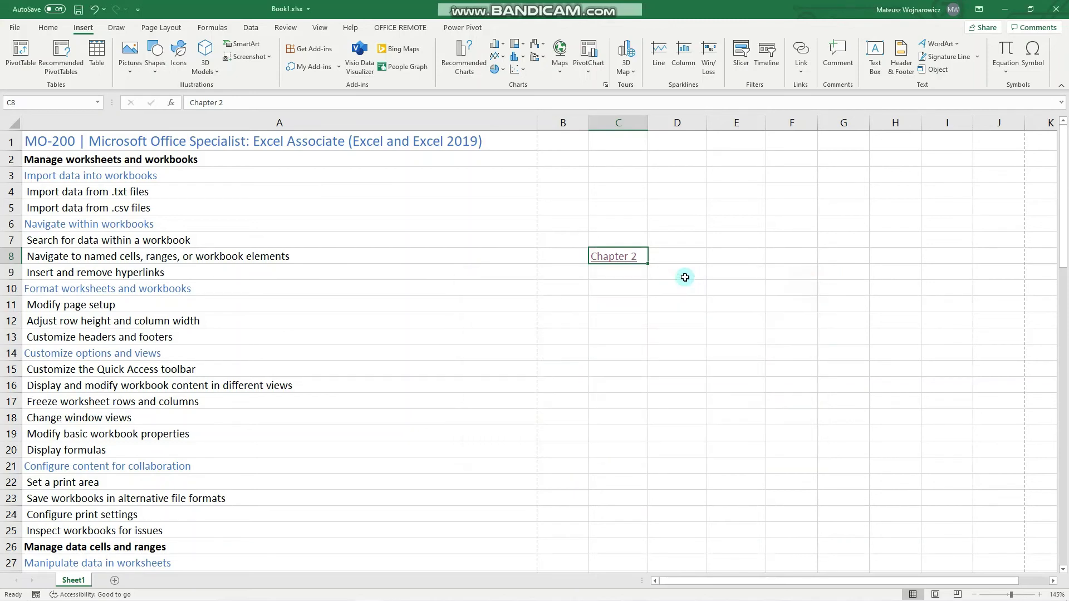
{"action": "right_click", "coordinate": [622, 258]}
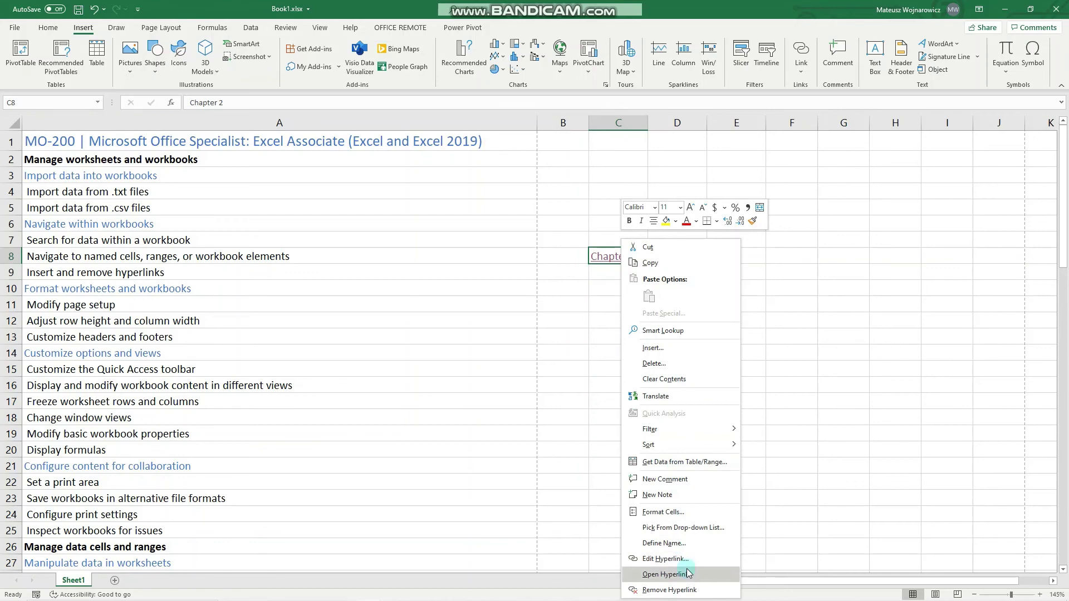
Step: Remove the hyperlink from C8 and select cell C10
{"action": "left_click", "coordinate": [680, 591]}
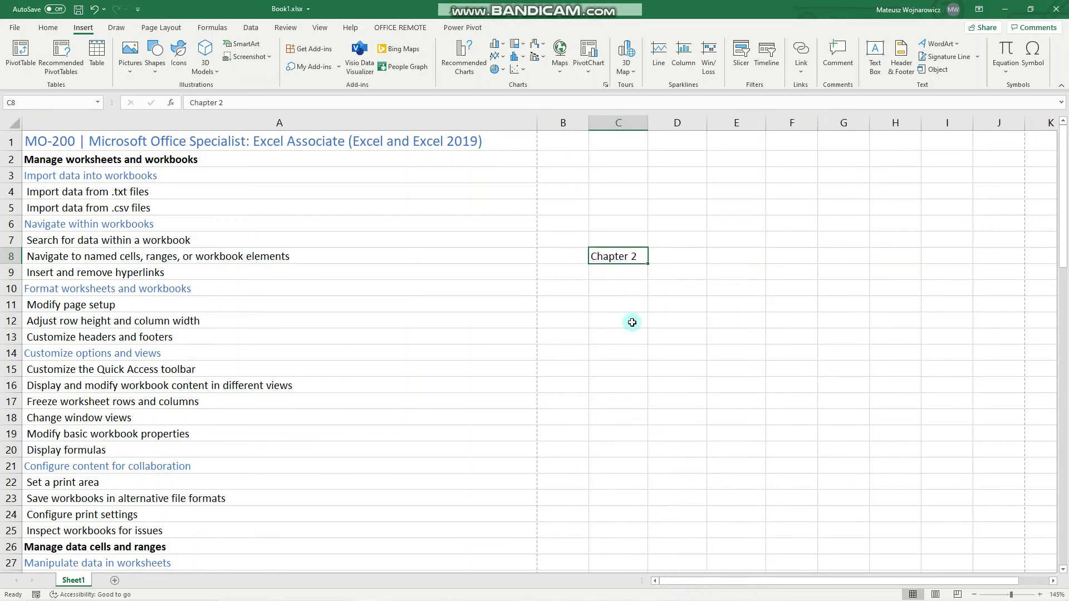
{"action": "left_click", "coordinate": [639, 285]}
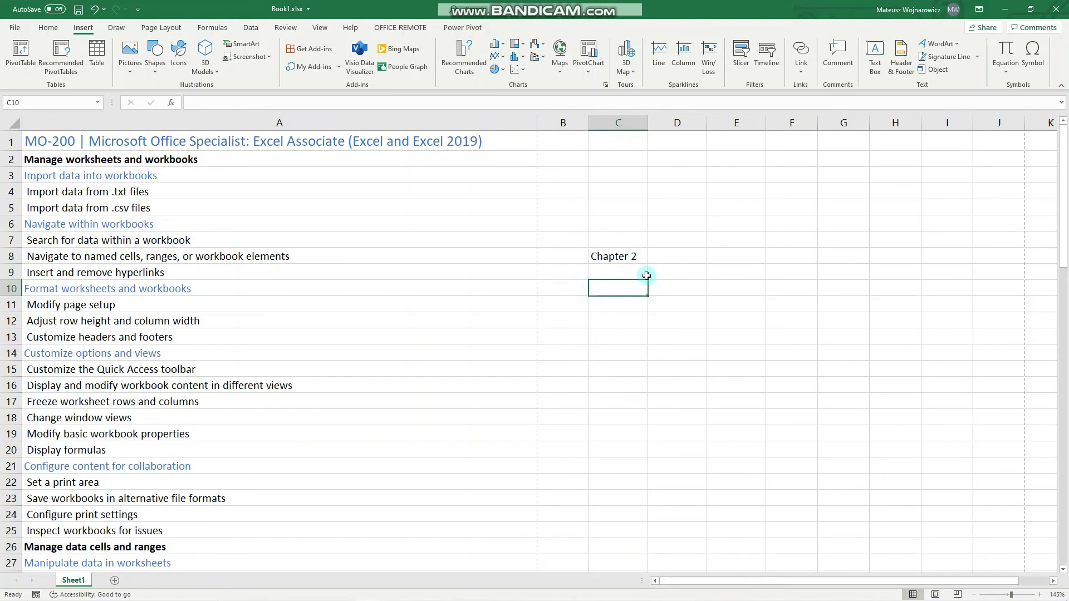